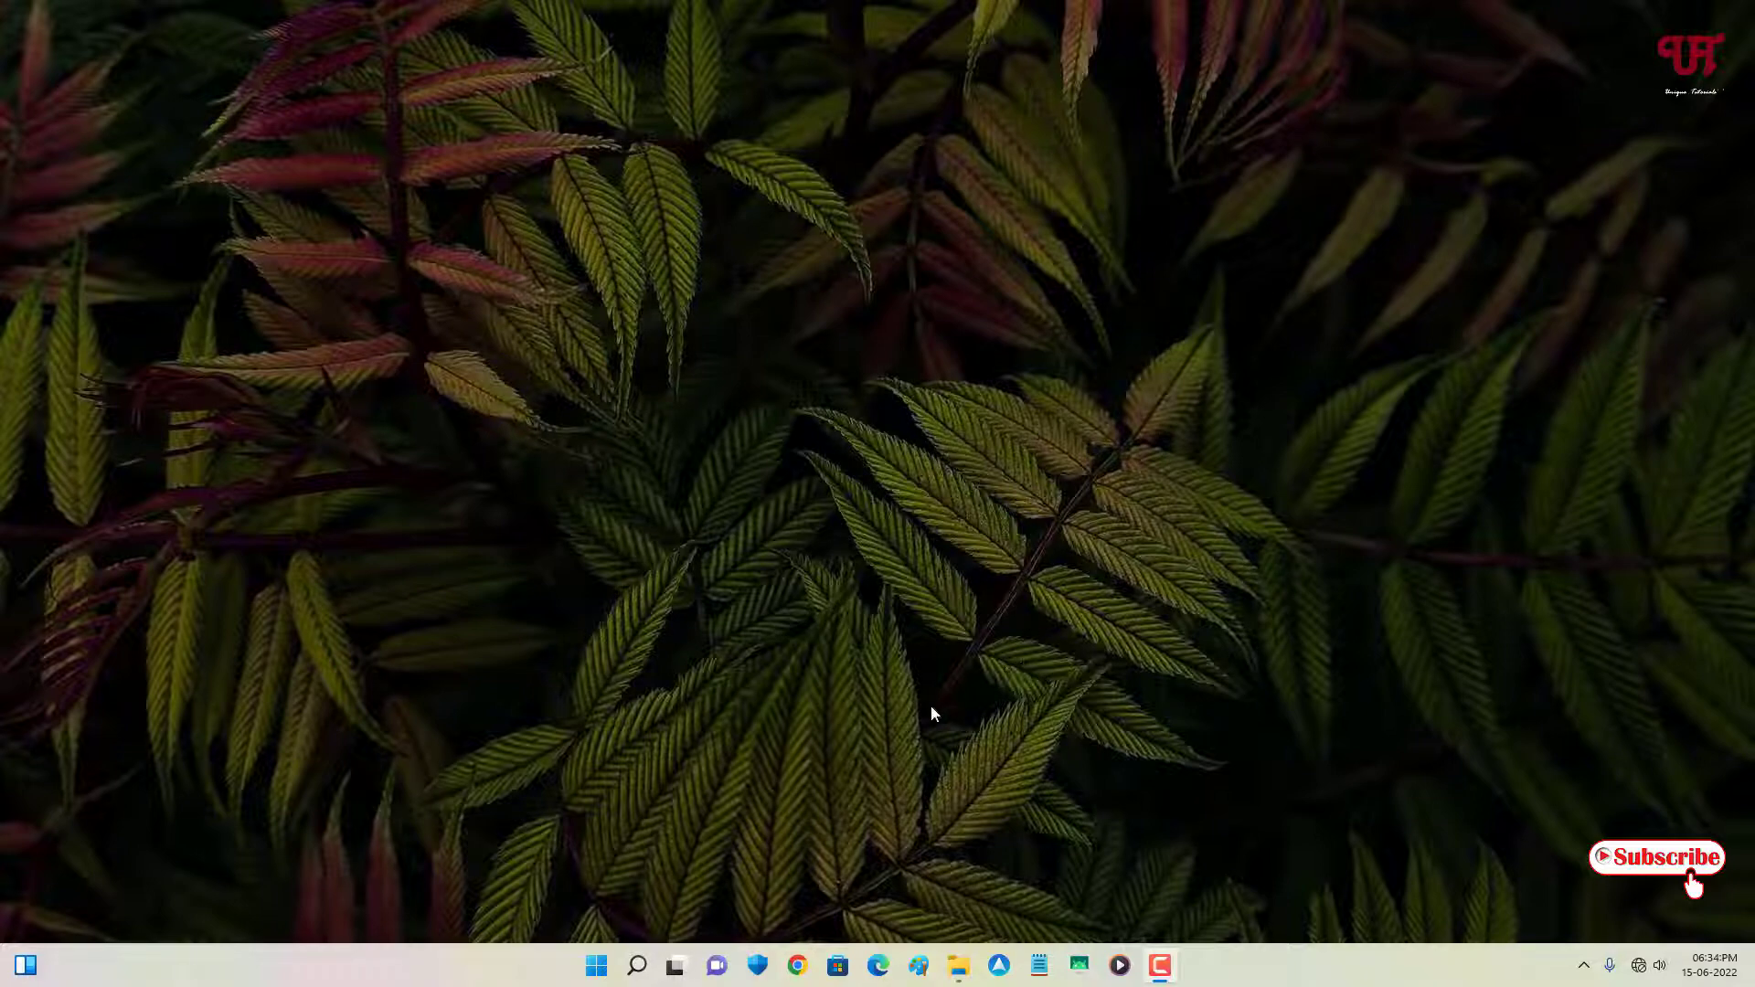
{"action": "left_click", "coordinate": [958, 965]}
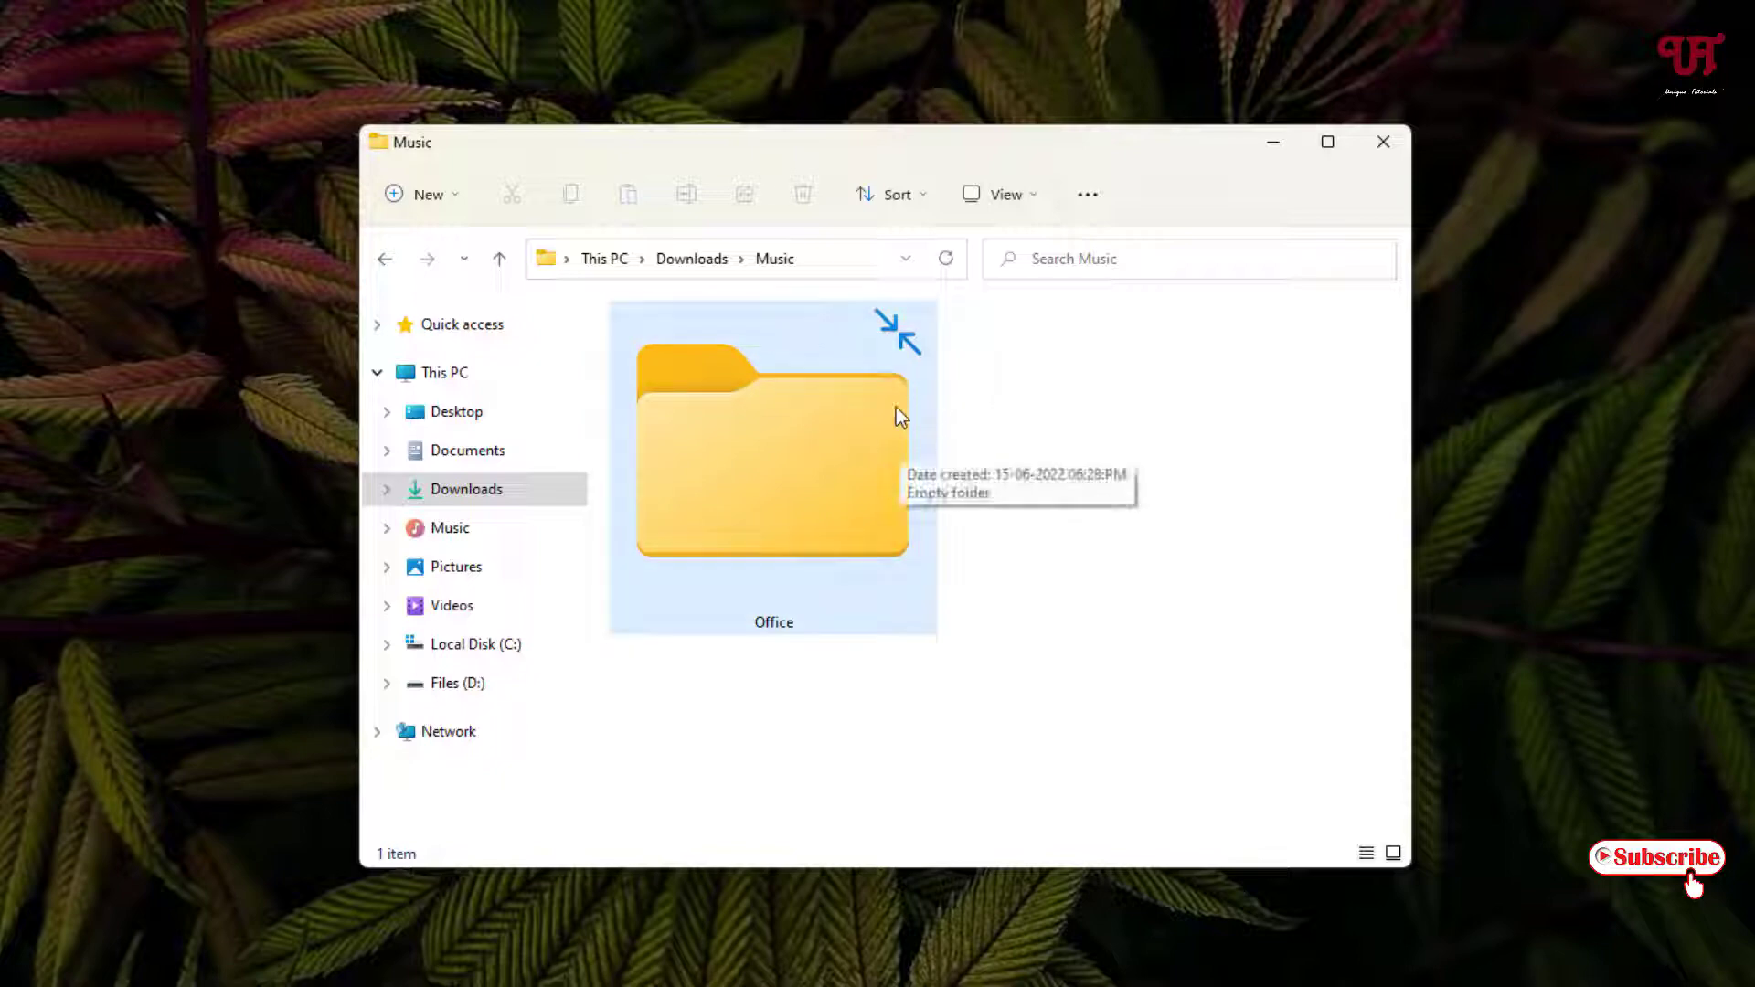
{"action": "mouse_move", "coordinate": [773, 466]}
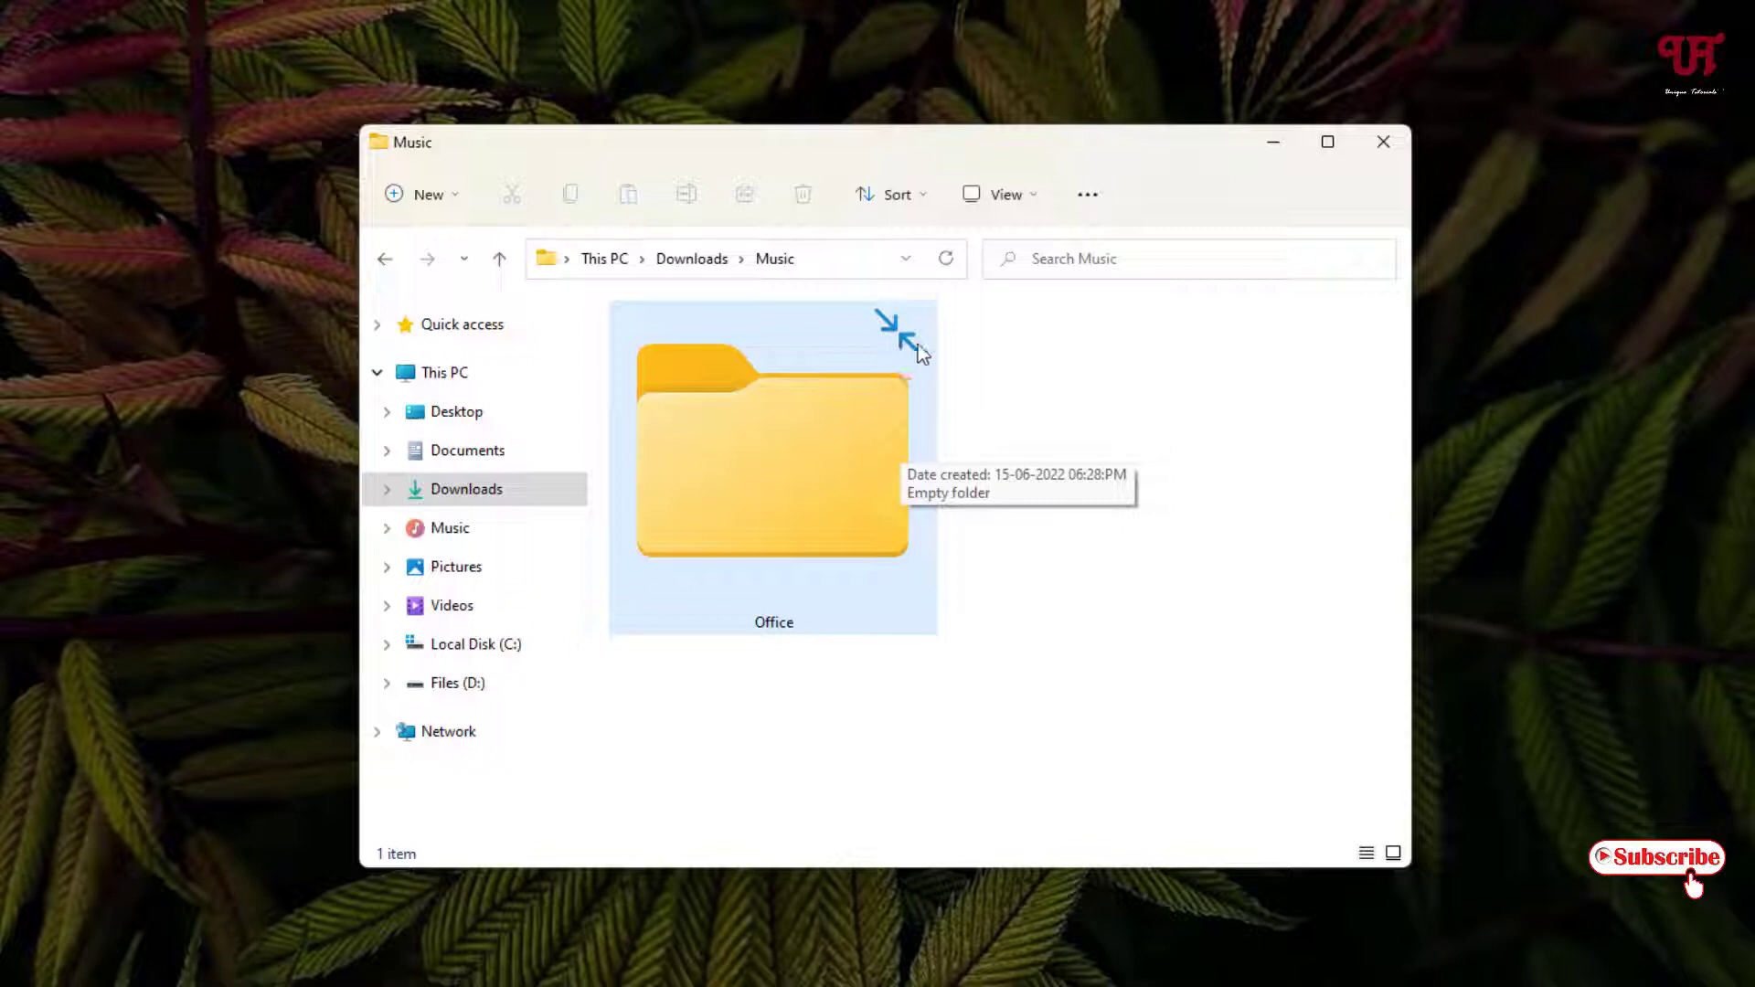
- Disable 'Compress contents' in the Office folder's Advanced attributes and apply, removing the blue arrows
{"action": "right_click", "coordinate": [827, 433]}
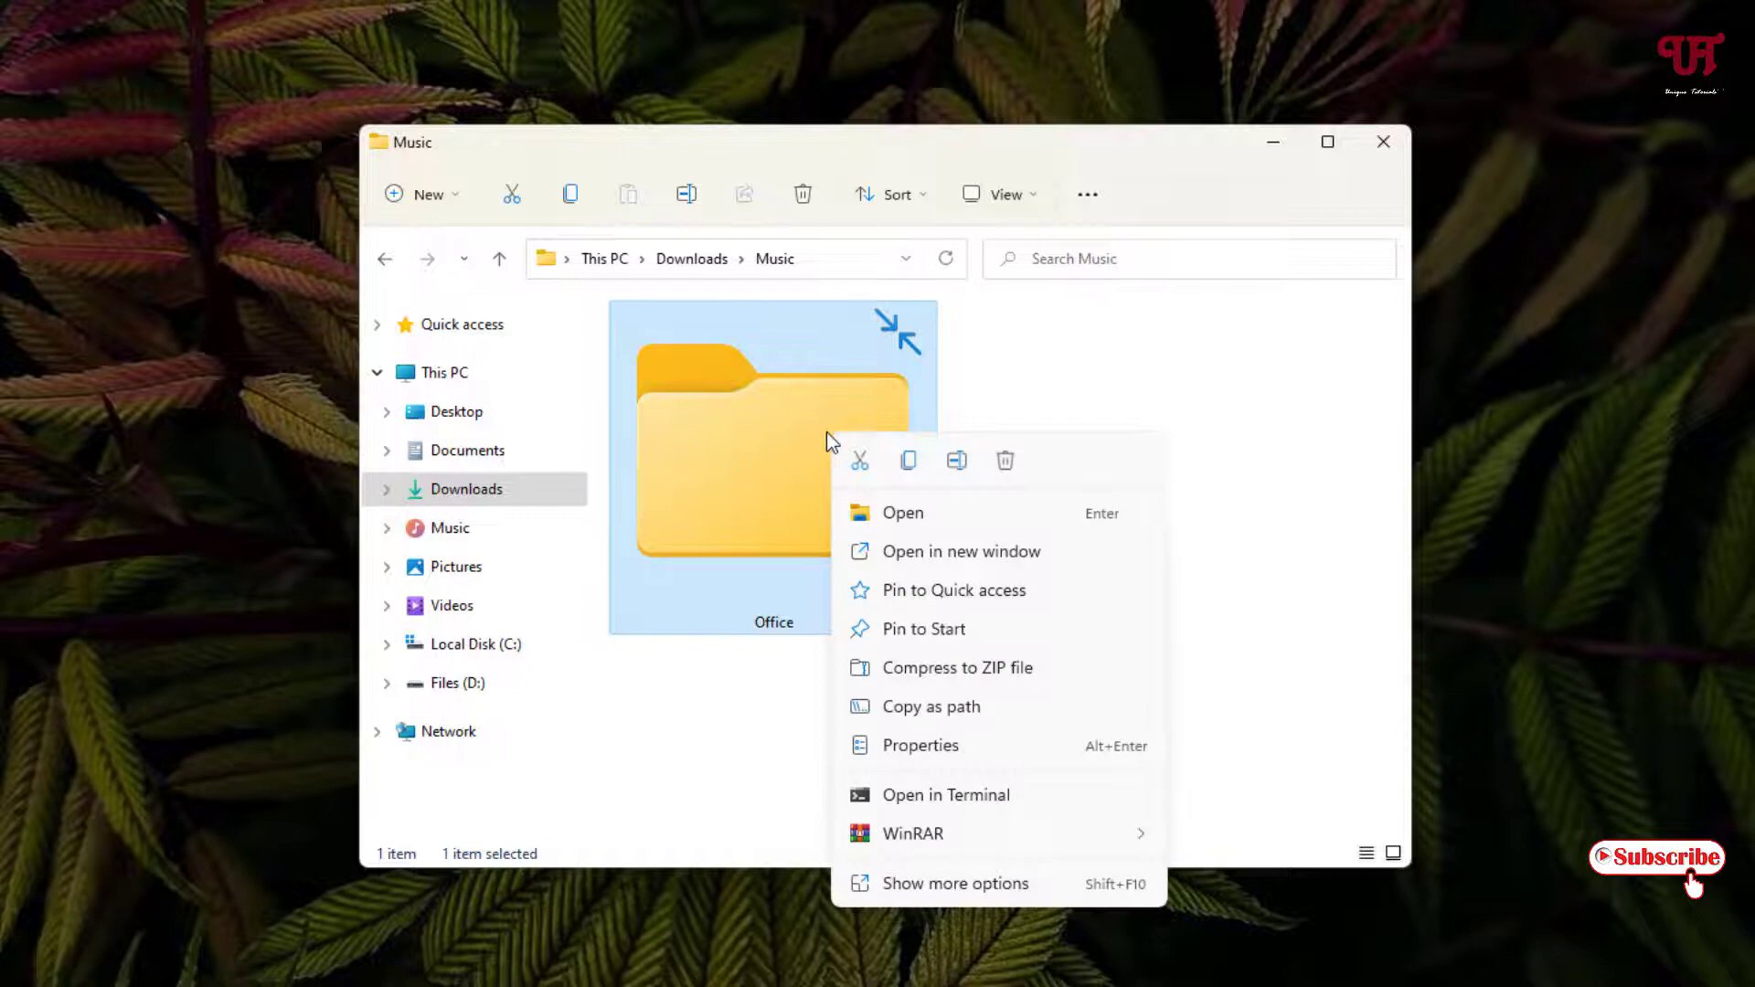
{"action": "left_click", "coordinate": [946, 756]}
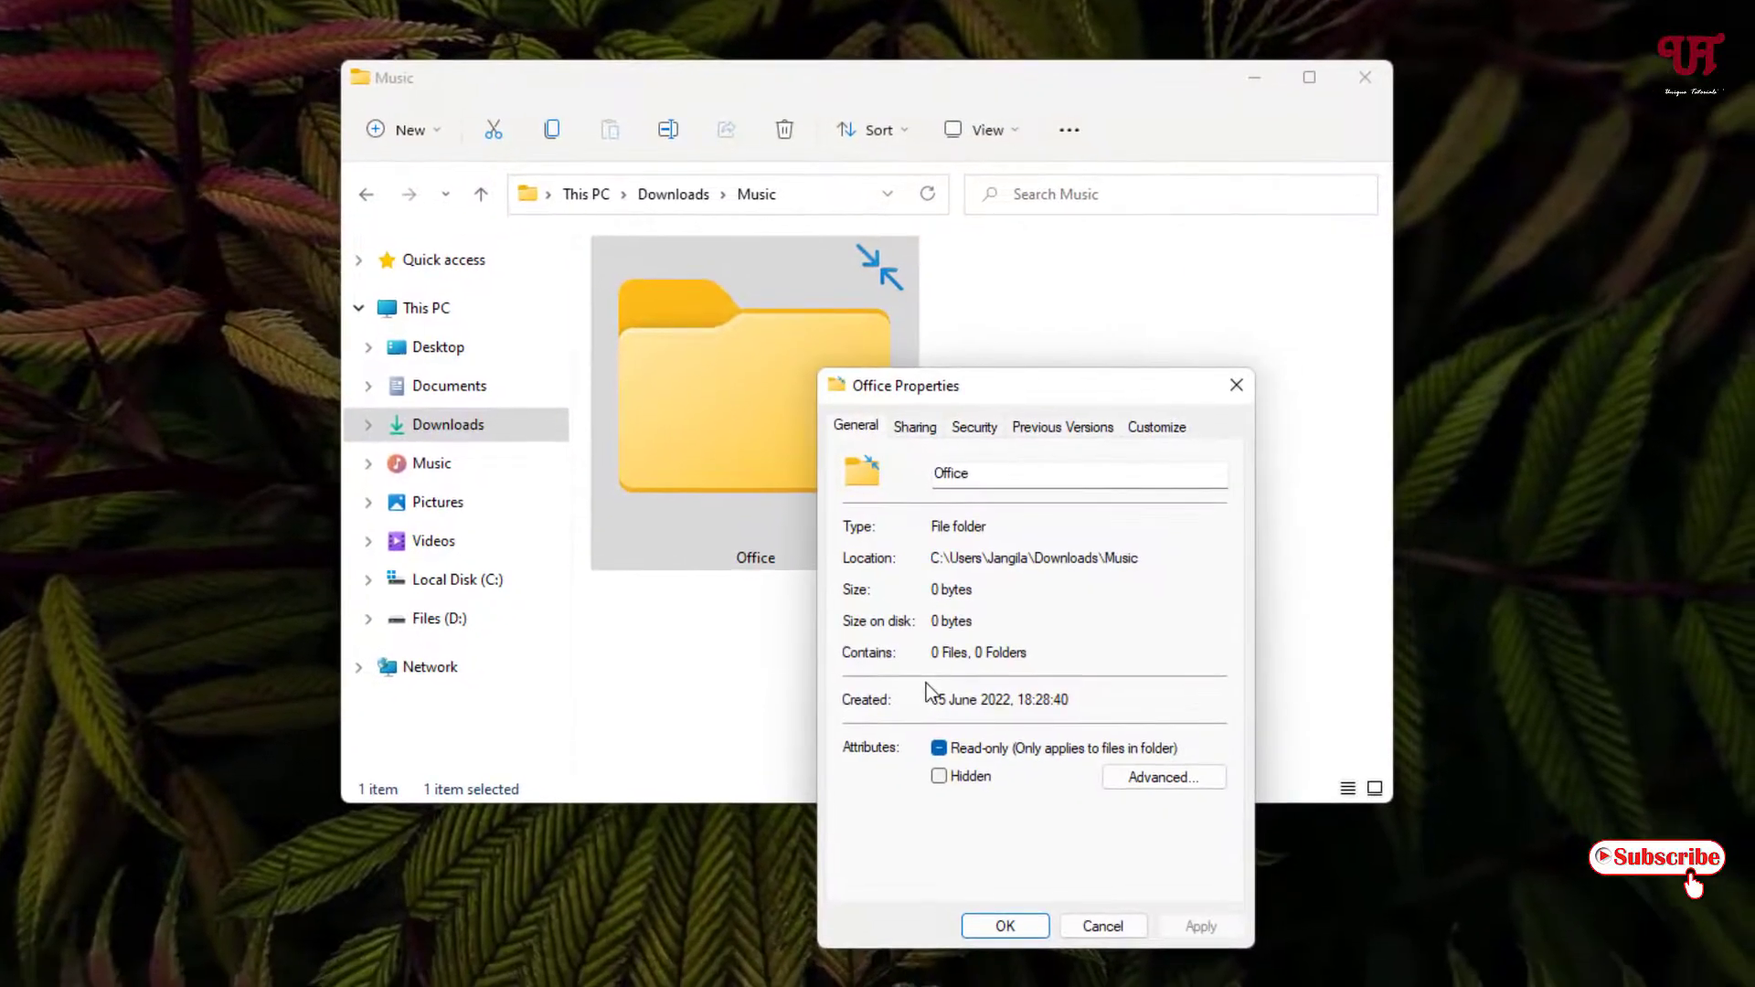
{"action": "left_click", "coordinate": [1161, 780]}
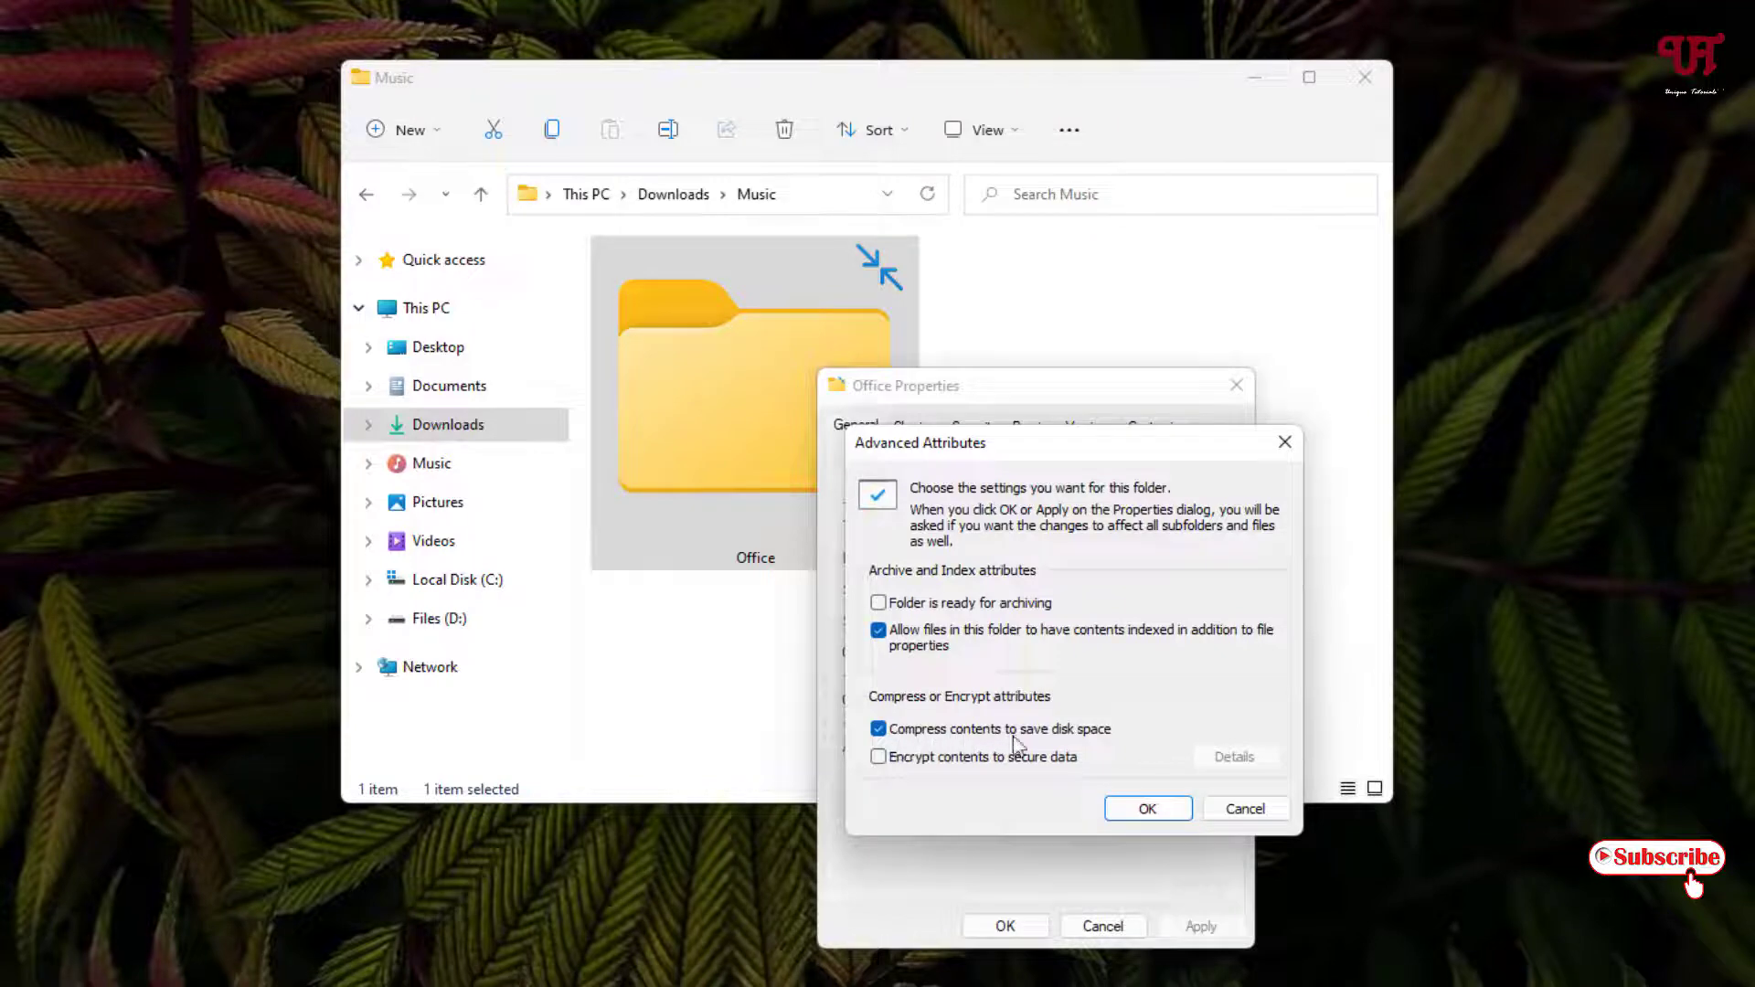
{"action": "left_click", "coordinate": [879, 729]}
{"action": "left_click", "coordinate": [1148, 809]}
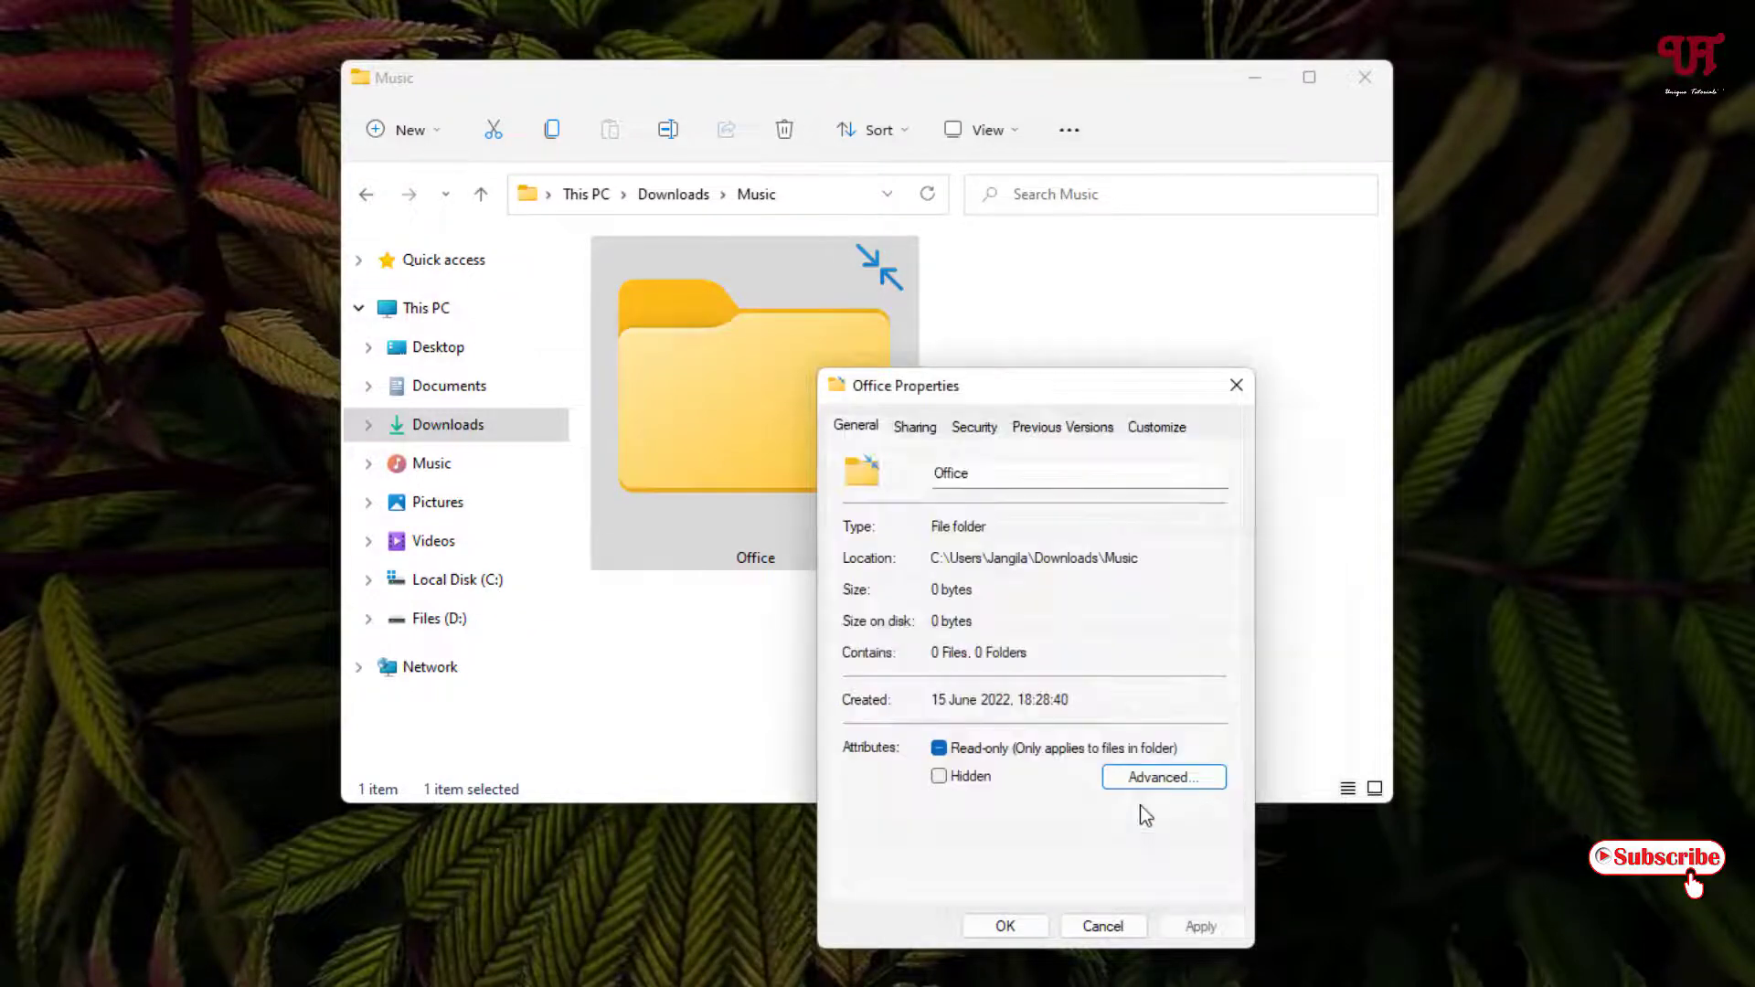
{"action": "left_click", "coordinate": [1198, 929]}
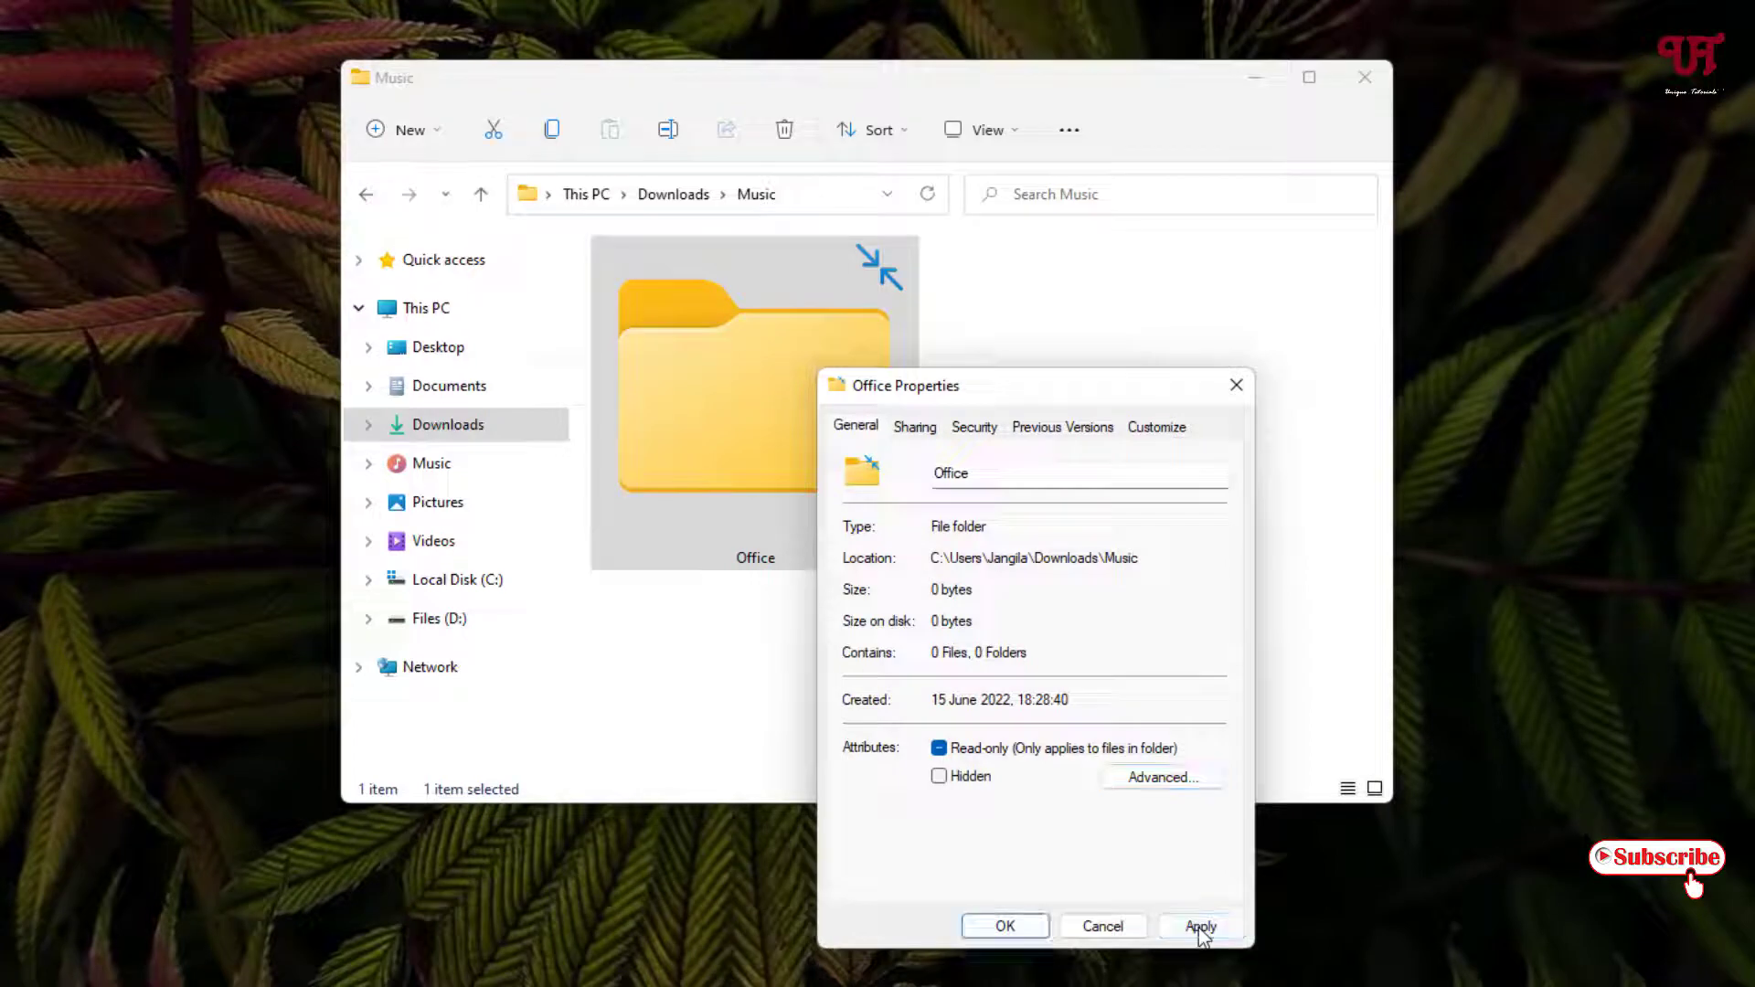
{"action": "left_click", "coordinate": [1004, 925]}
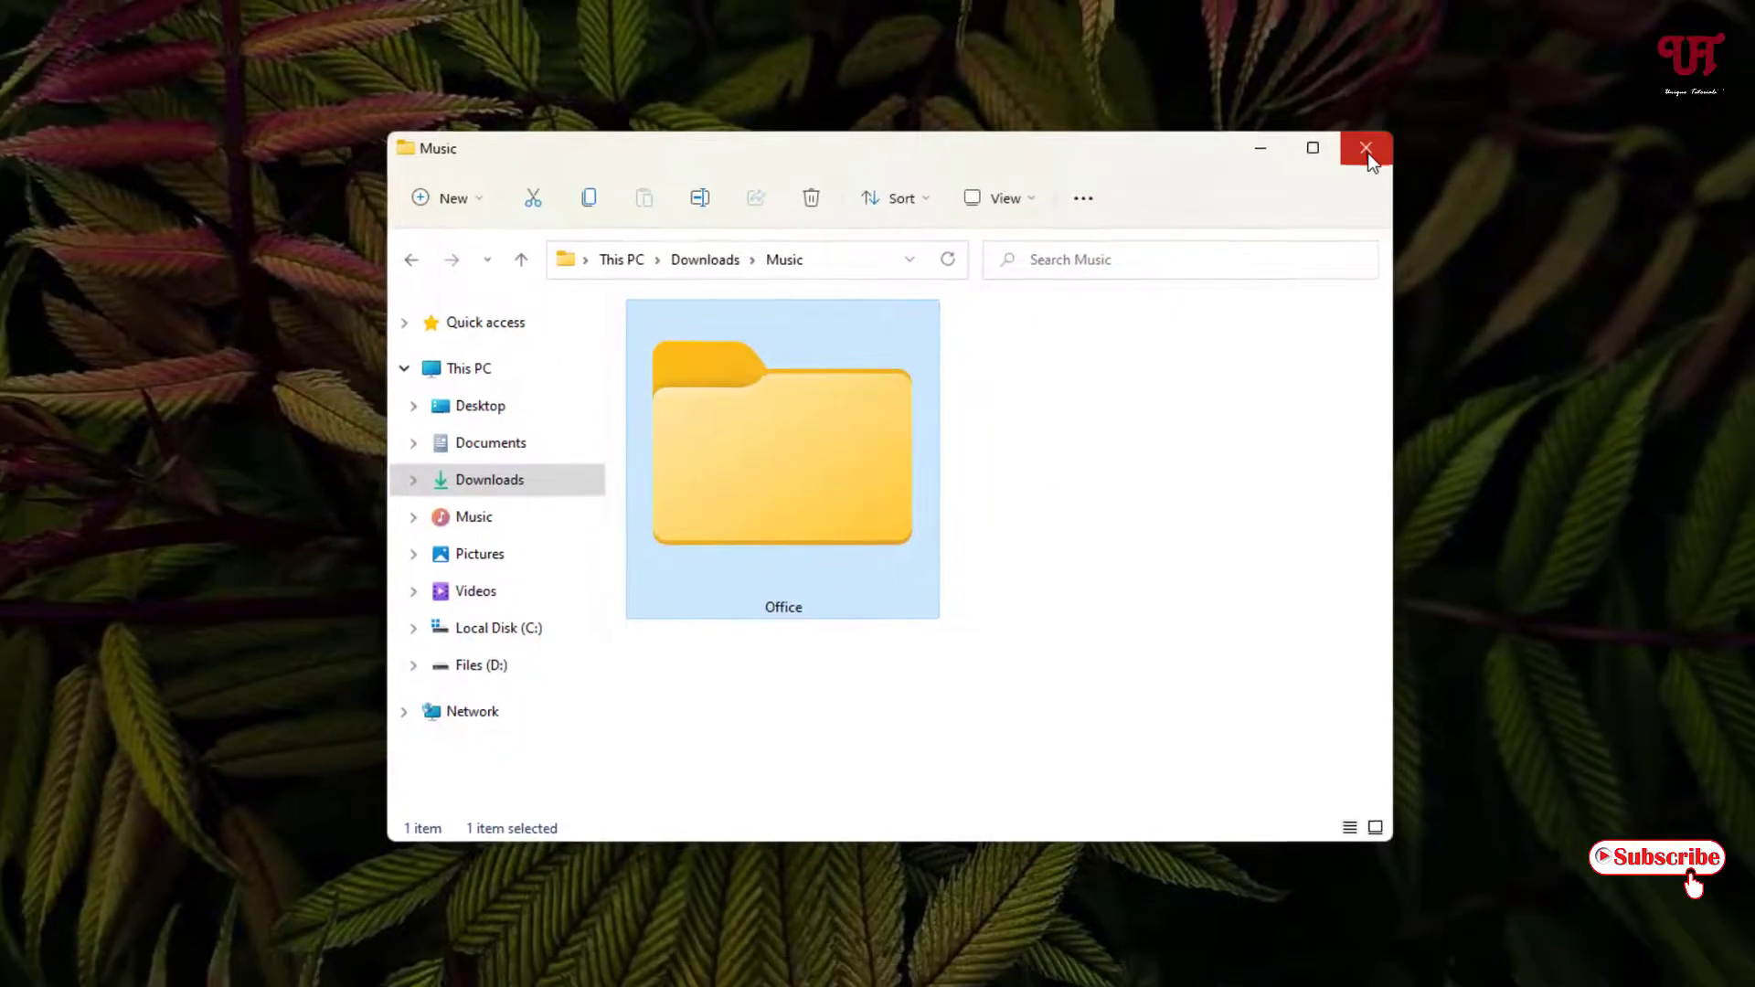
- Close the folder window, reopen File Explorer on This PC and select the Files (D:) drive
{"action": "left_click", "coordinate": [1382, 141]}
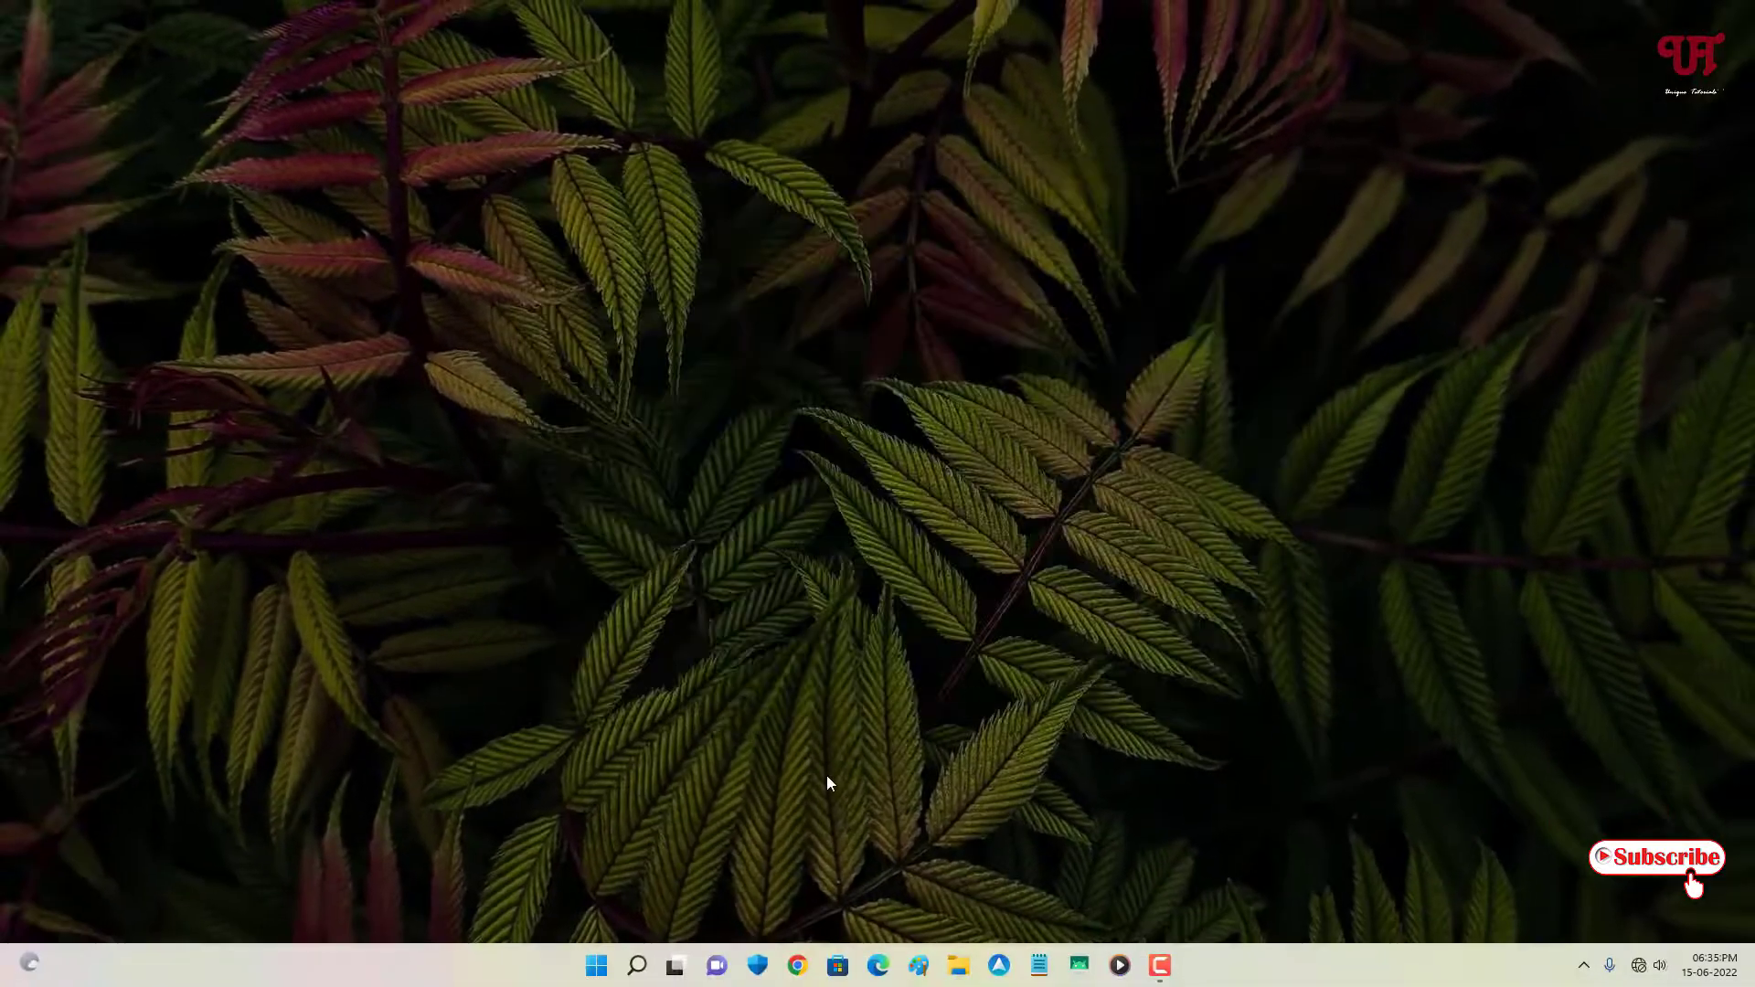
{"action": "left_click", "coordinate": [958, 966]}
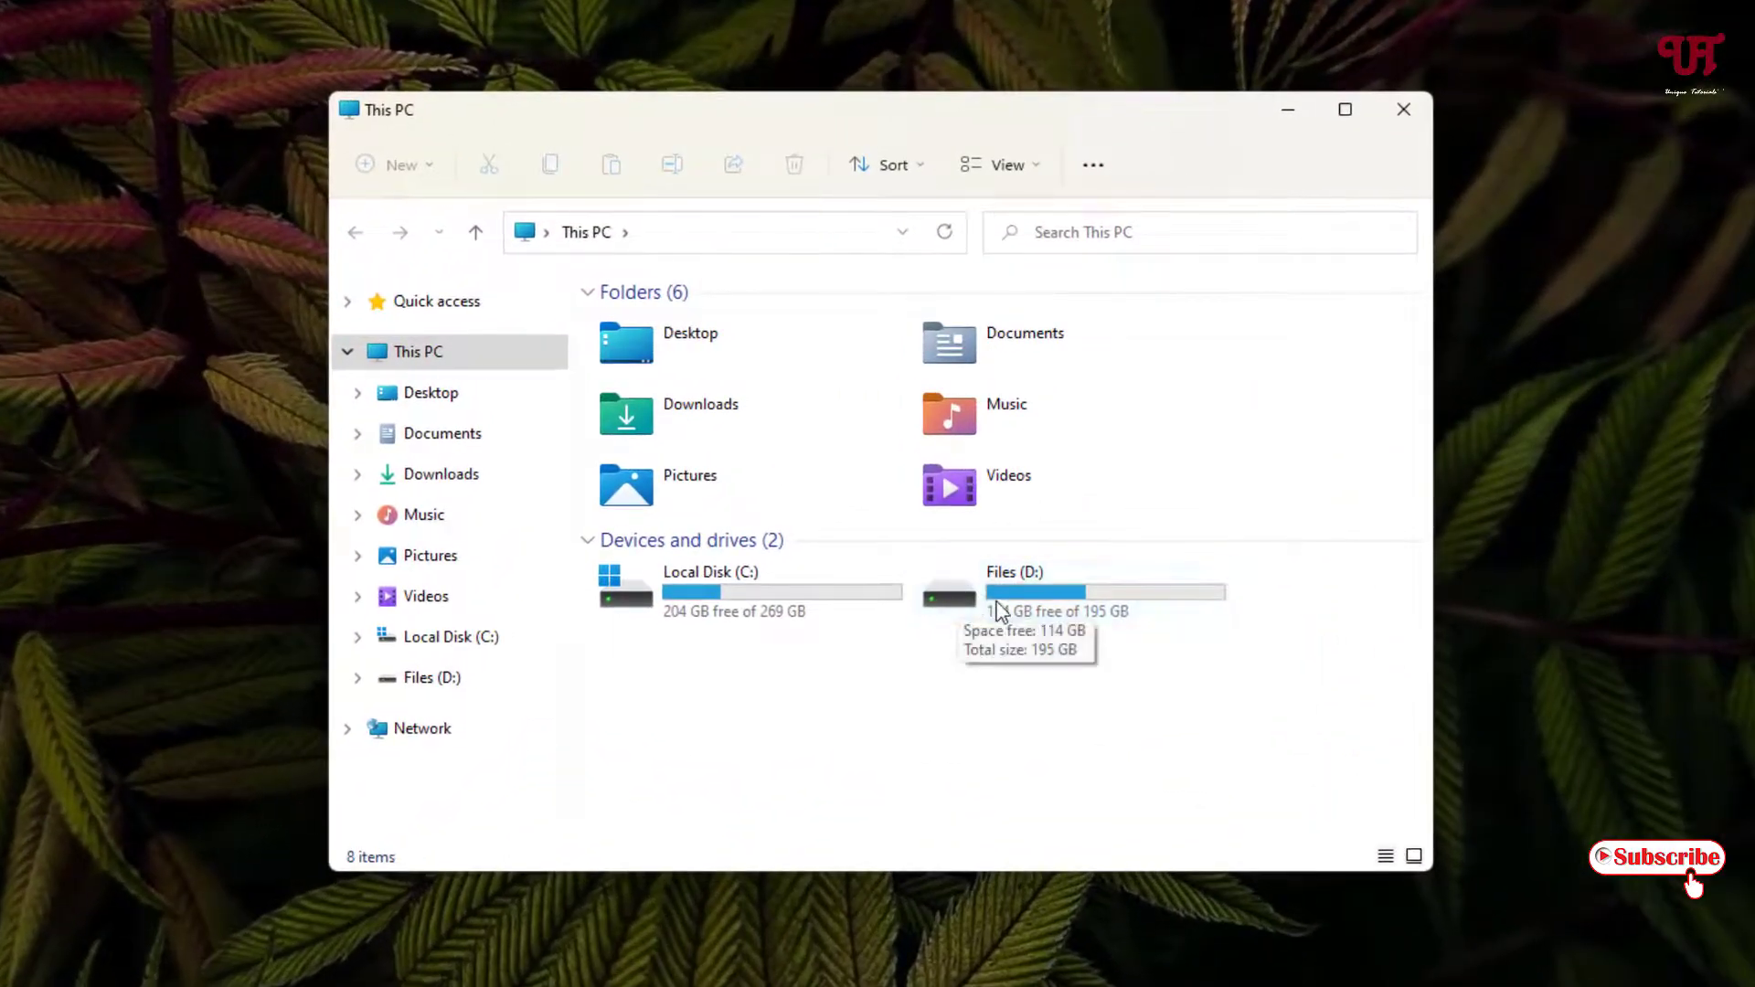
{"action": "left_click", "coordinate": [999, 612]}
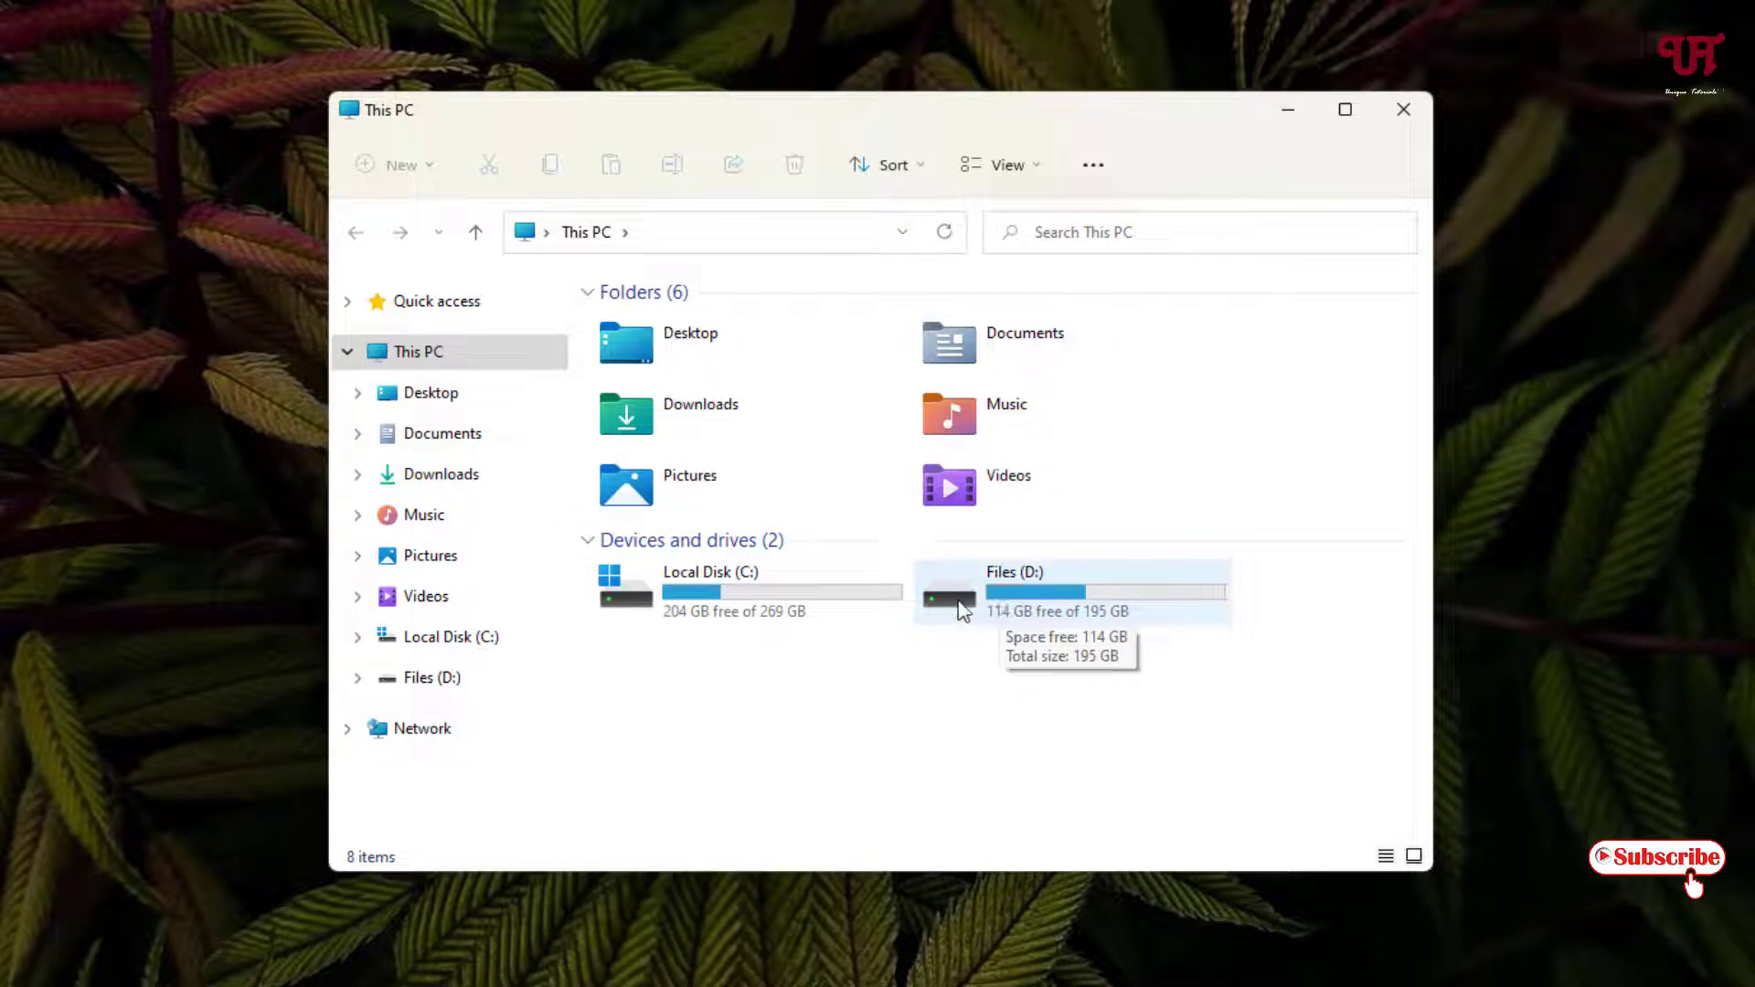
- View the Files (D:) drive properties with 'Compress this drive' off, then close Explorer to the desktop
{"action": "right_click", "coordinate": [976, 581]}
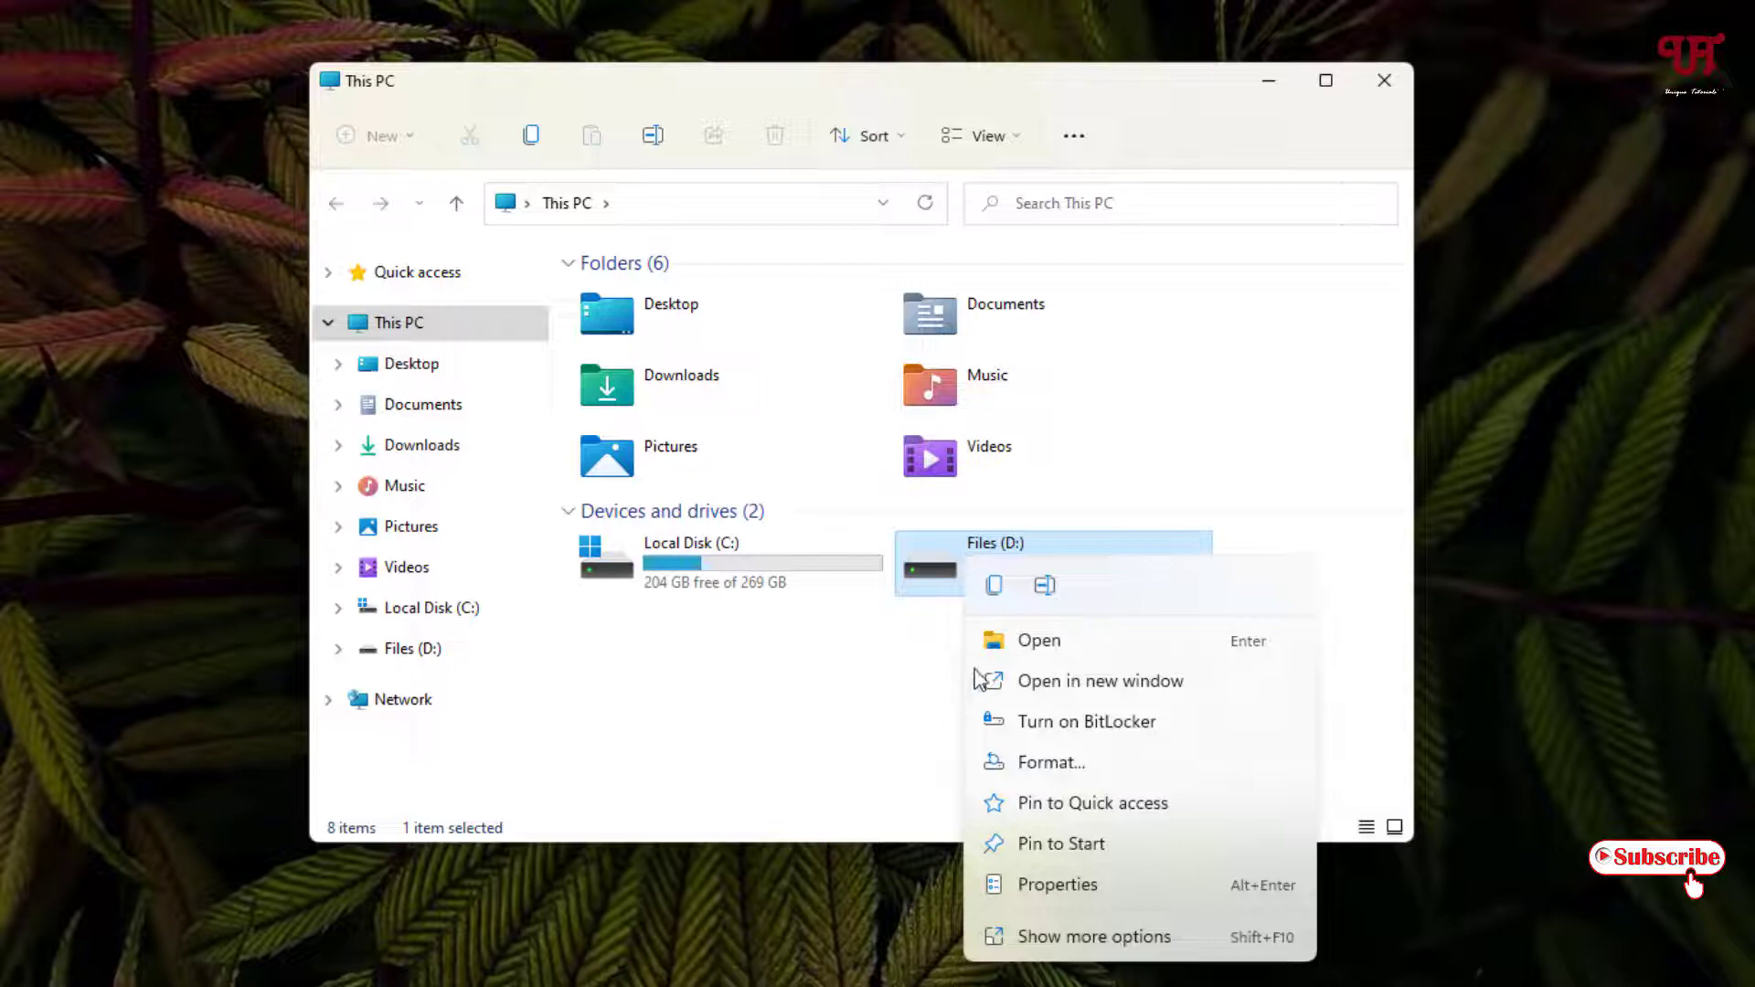
{"action": "left_click", "coordinate": [1039, 892]}
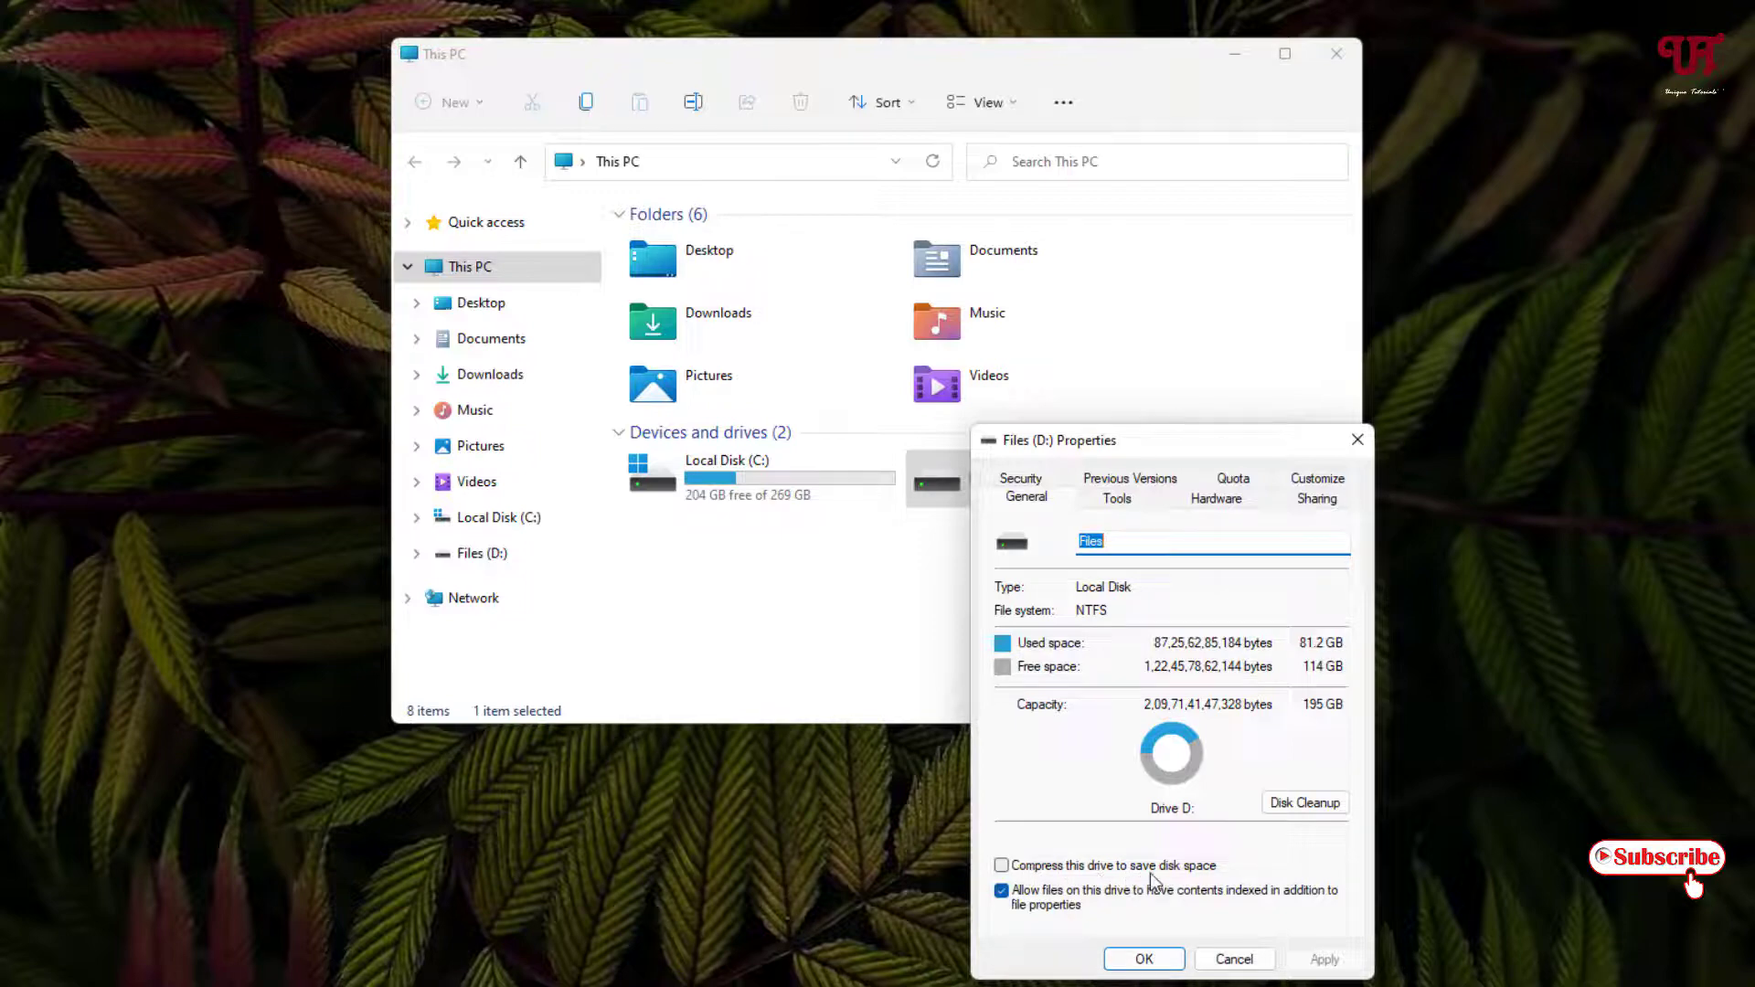
{"action": "left_click", "coordinate": [1357, 440]}
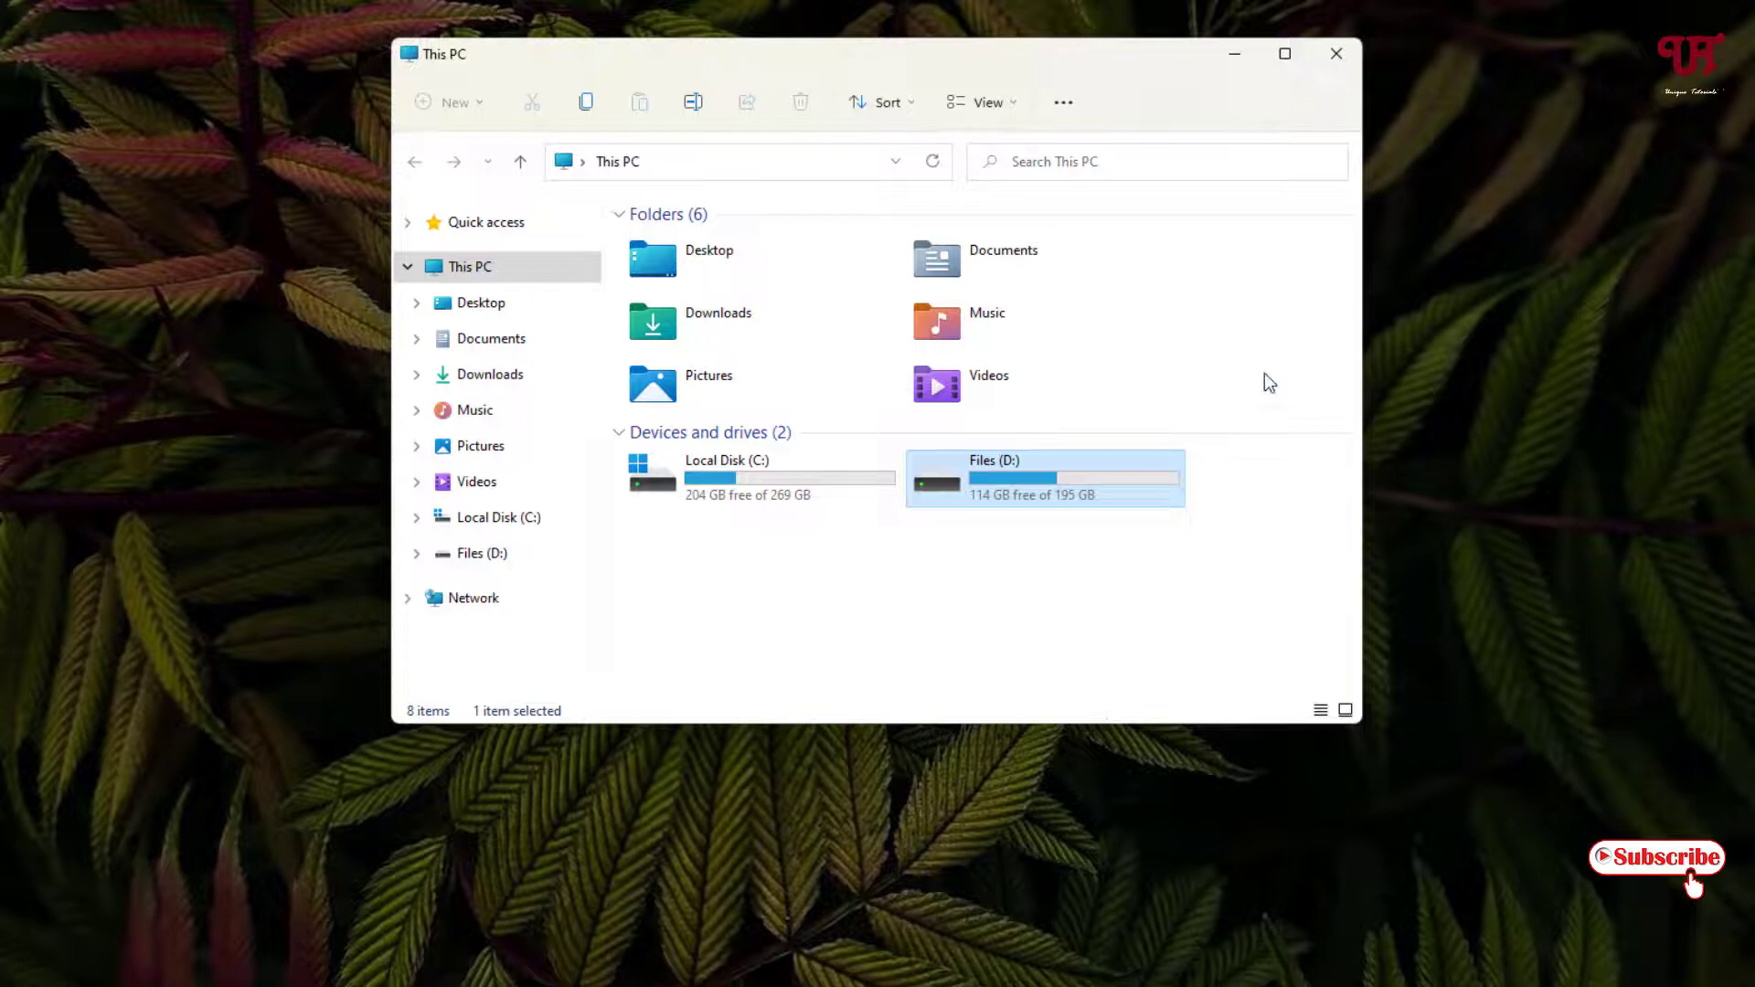
{"action": "left_click", "coordinate": [1337, 53]}
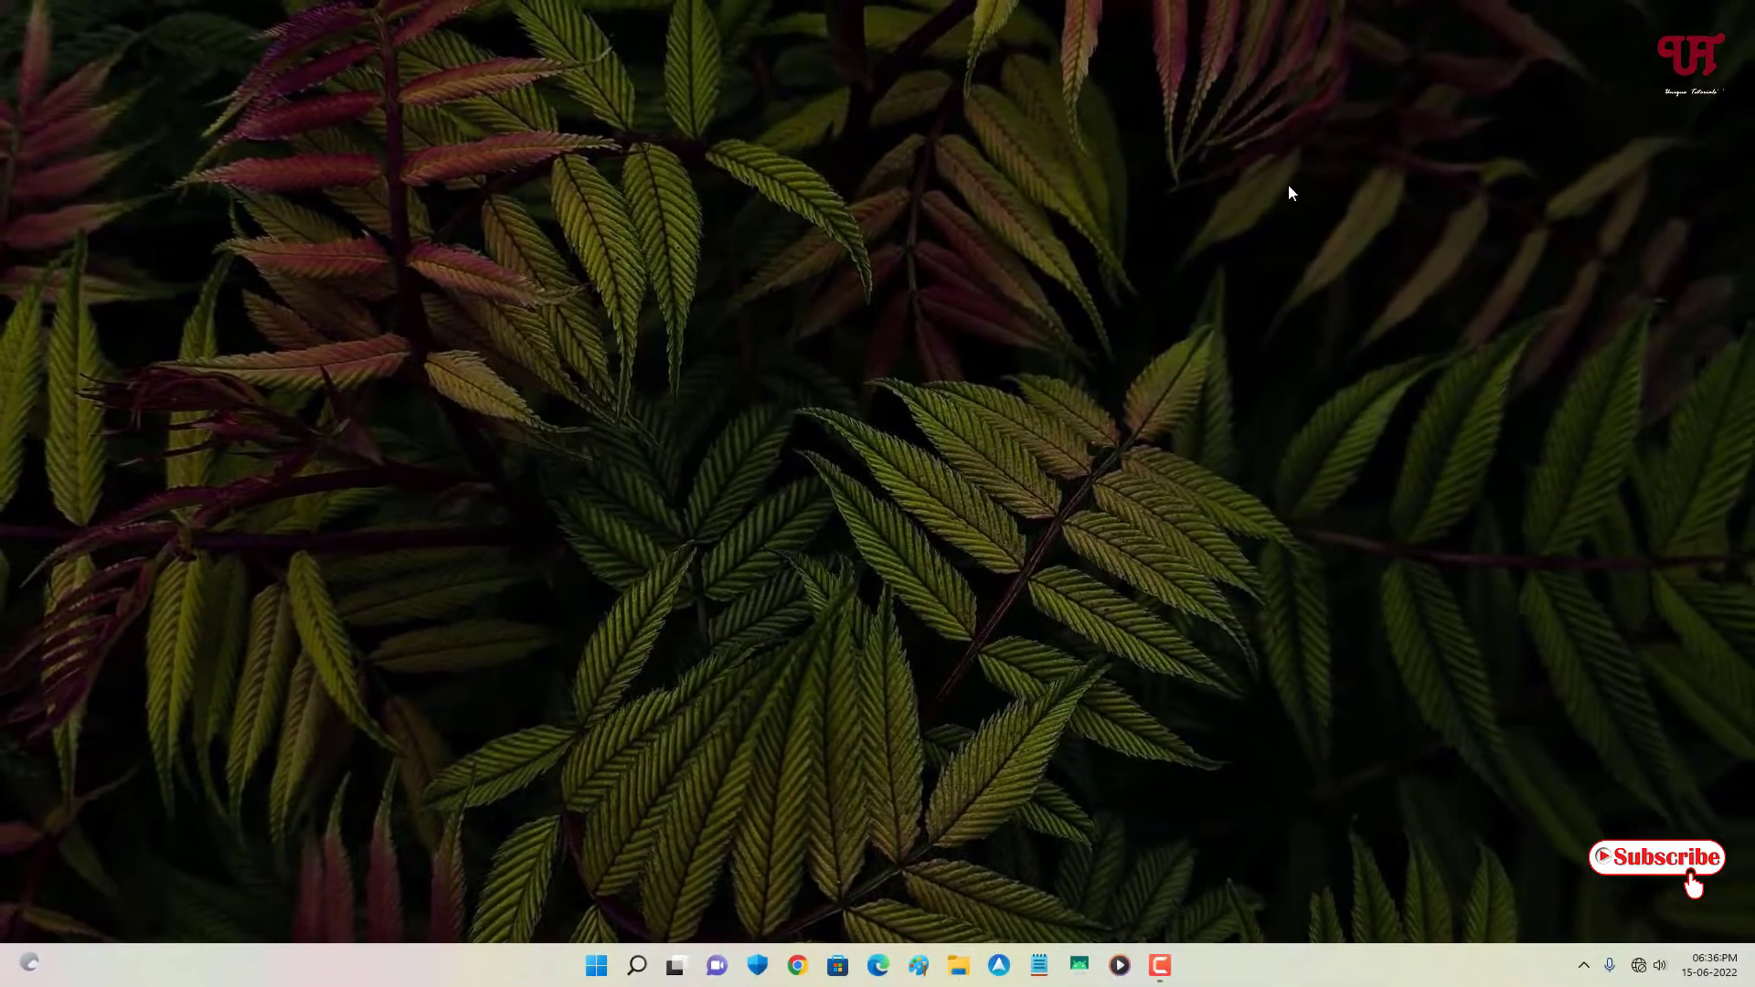